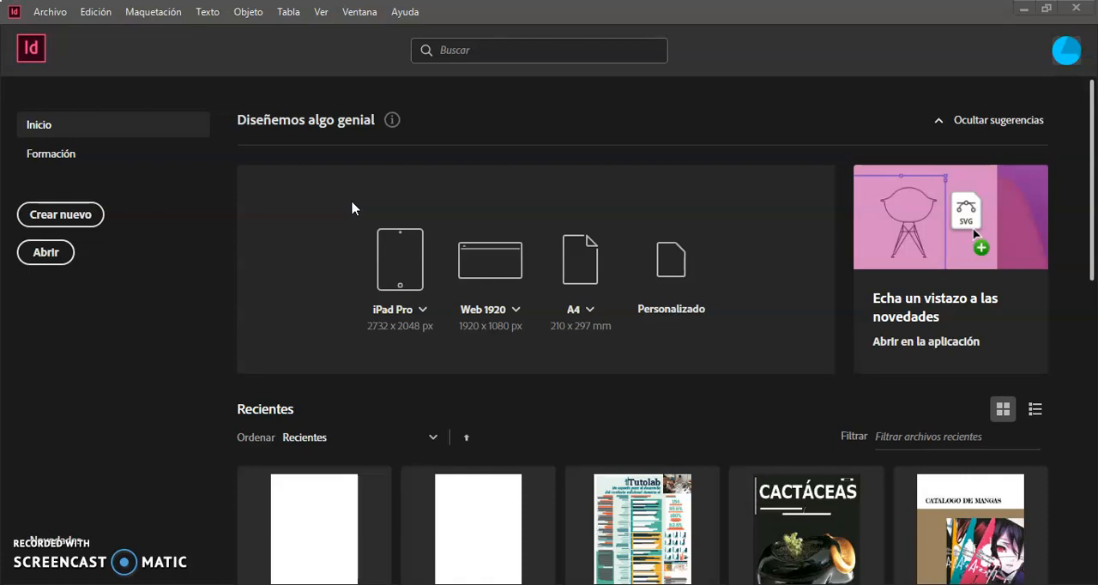
click(316, 210)
click(53, 13)
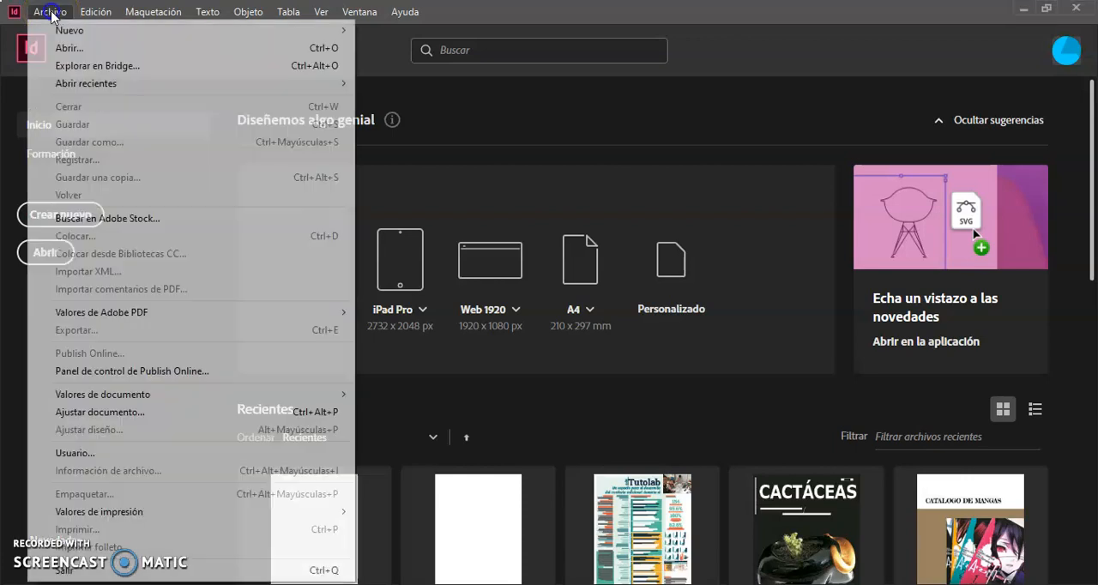
click(77, 18)
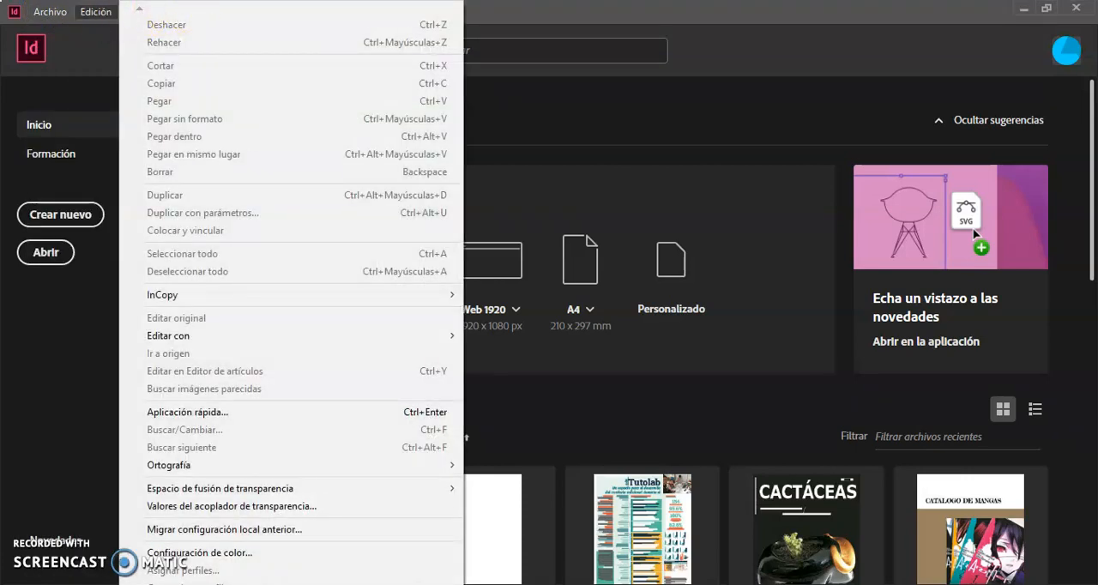
click(648, 21)
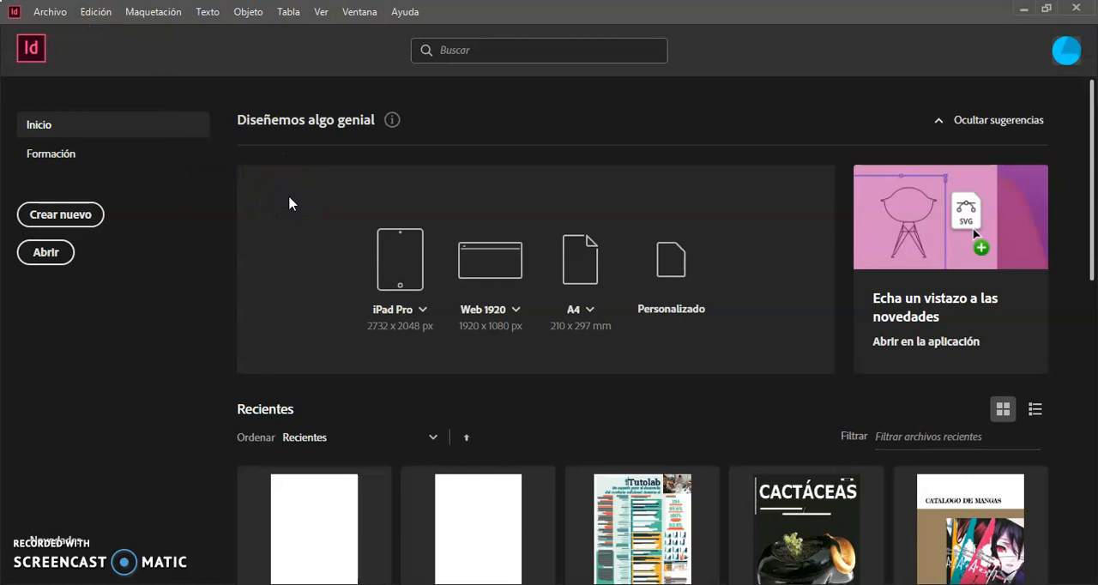
Open the preferences and review the General, Interfaz, Escala de IU, Texto, Texto avanzado and Composición categories
key(ctrl+k)
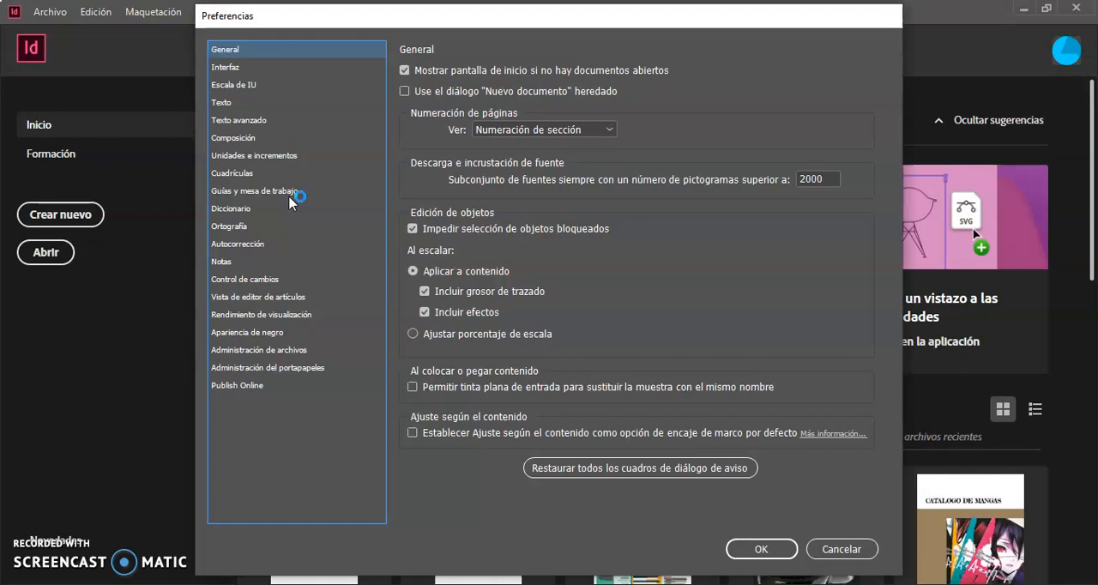
click(500, 213)
click(252, 68)
click(250, 83)
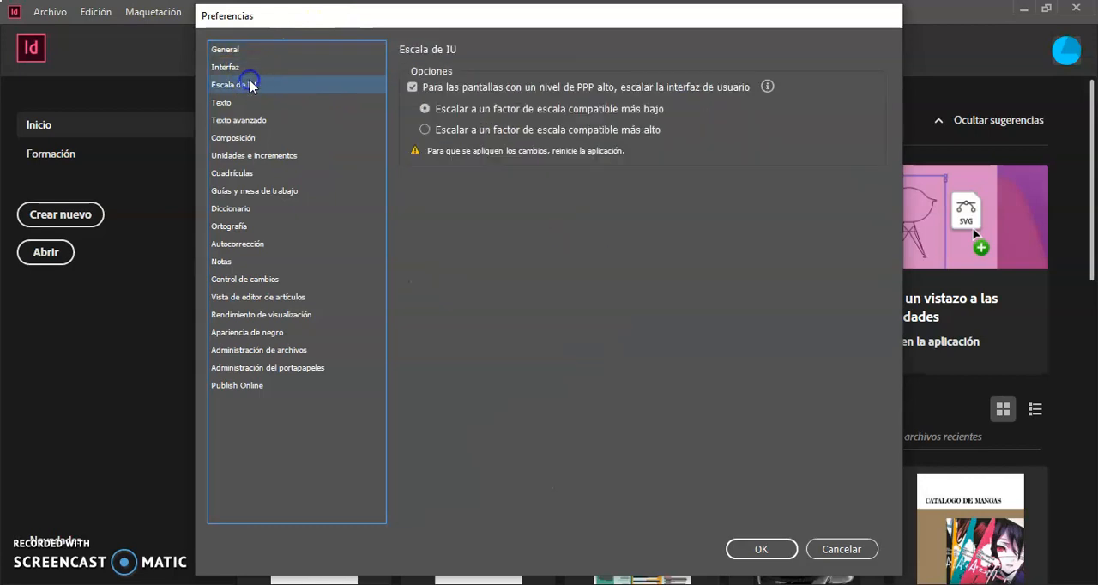
click(220, 102)
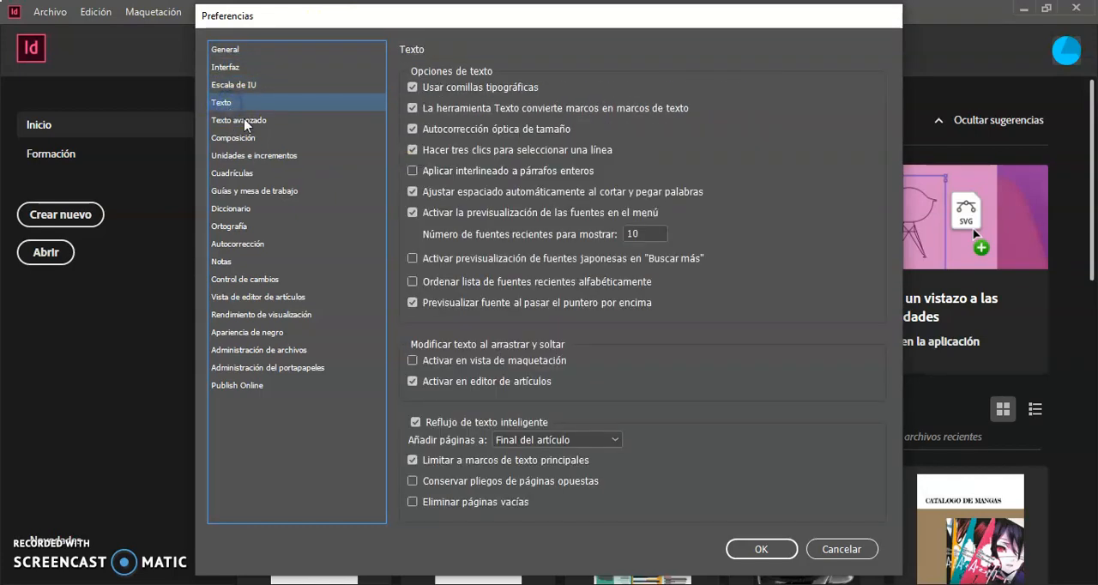
click(253, 122)
click(244, 142)
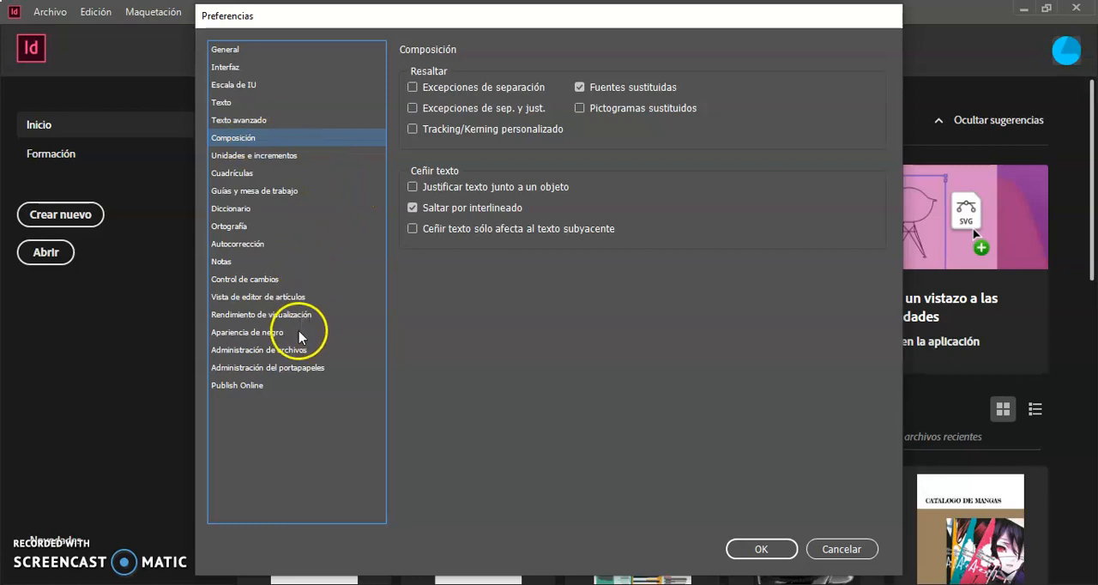
Examine the points-per-inch choices and the horizontal and vertical ruler unit options in the Unidades e incrementos preferences
click(292, 156)
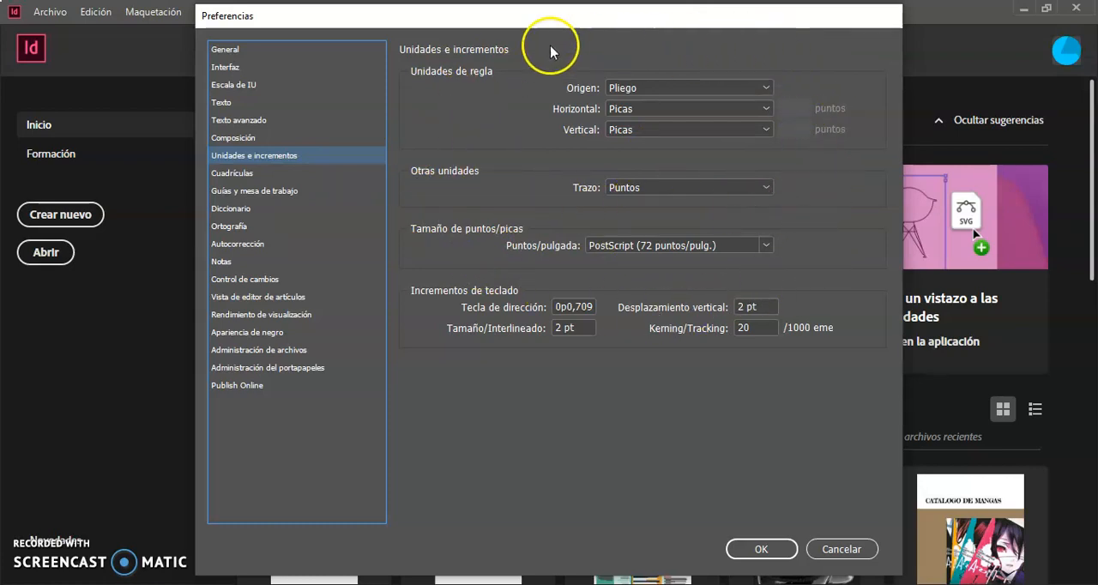
click(767, 245)
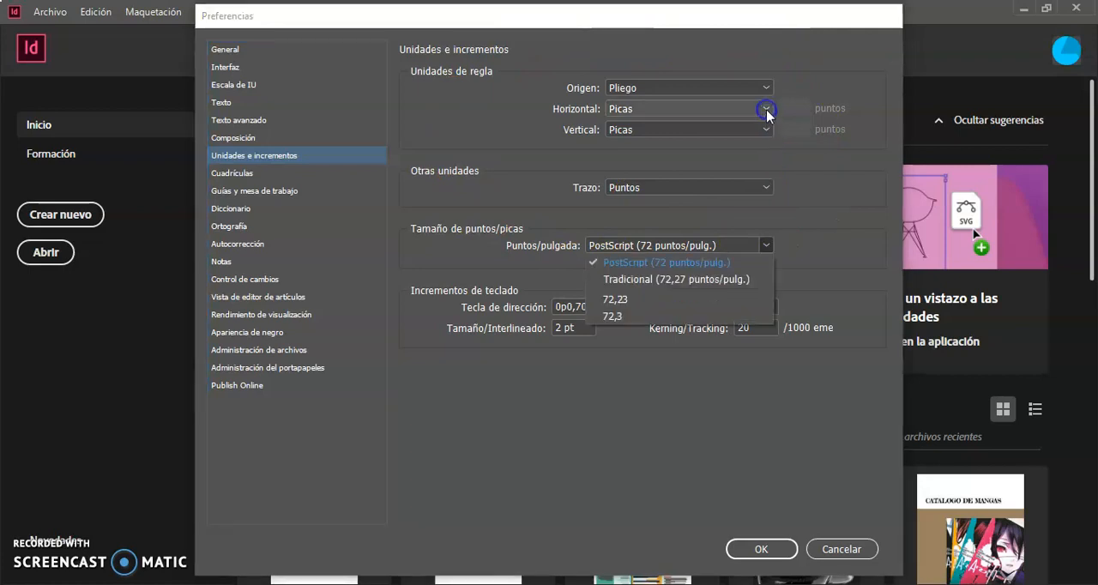
click(765, 110)
click(766, 111)
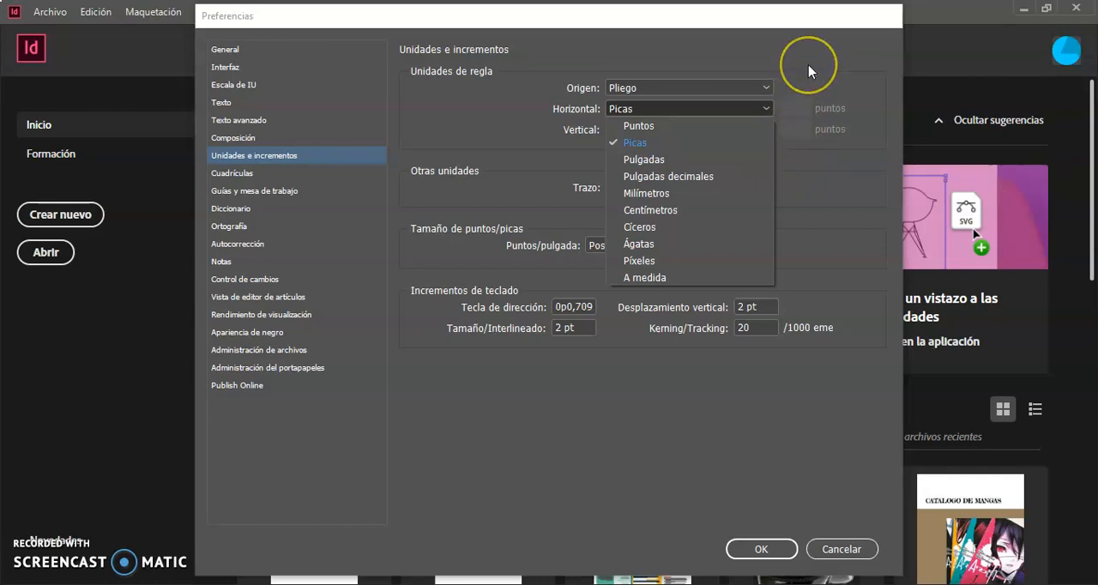
click(527, 108)
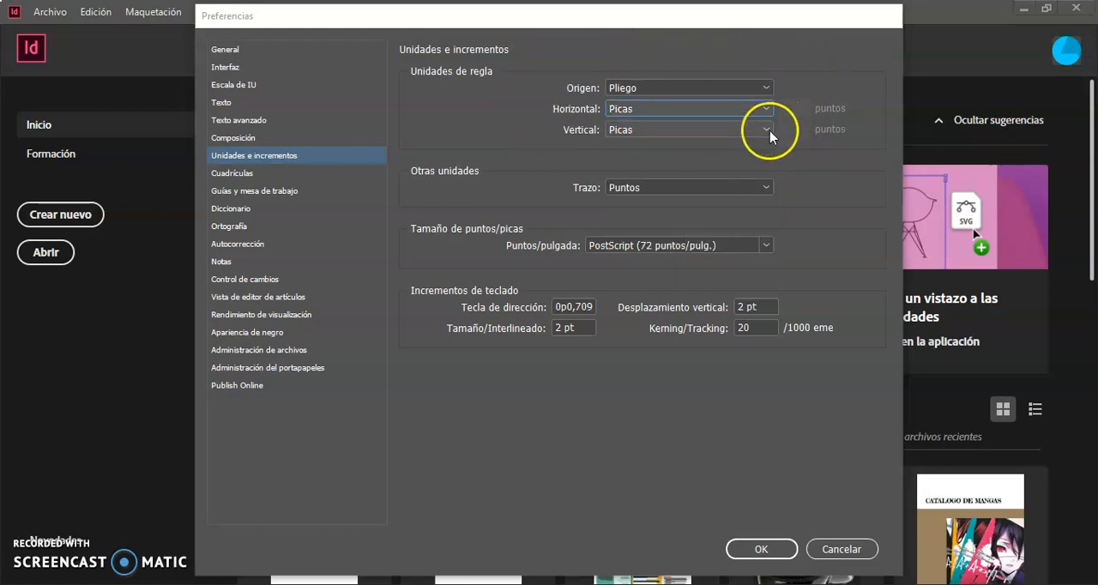
click(769, 131)
click(806, 86)
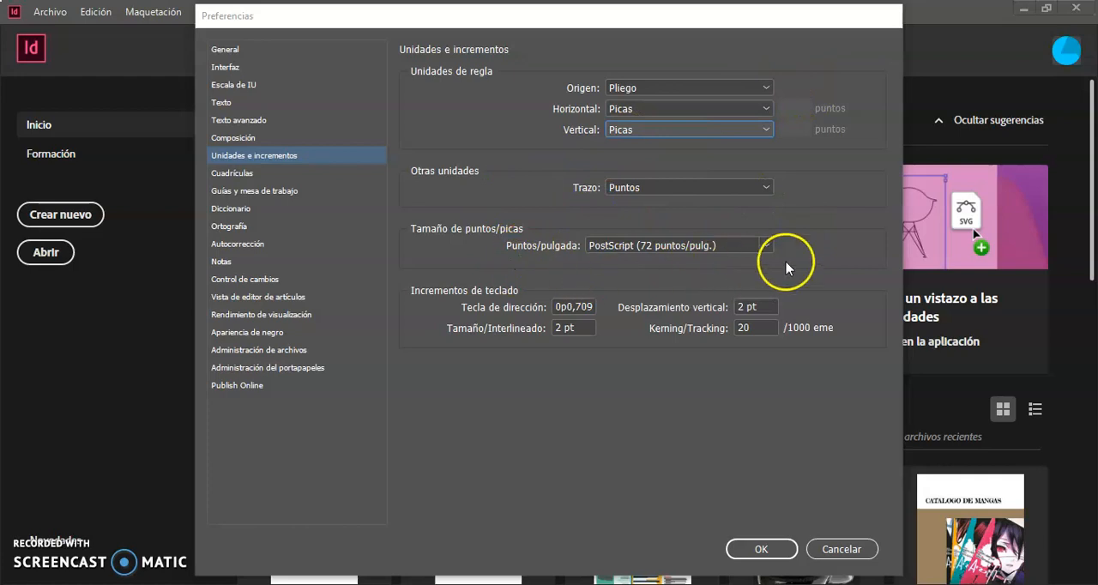
Set the arrow-key keyboard increment (Tecla de dirección) to 0p0,01
click(592, 307)
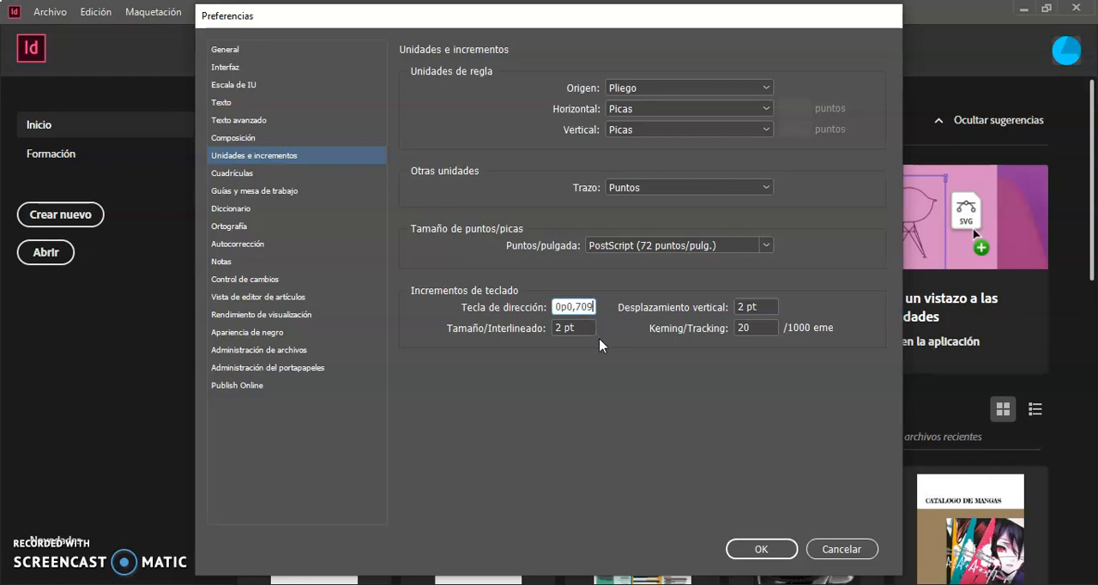
key(BackSpace)
key(BackSpace)
key(BackSpace)
text(01)
In the Rendimiento de visualización preferences, set the threshold for simulating small text to 2 pt and accept the preferences
click(300, 317)
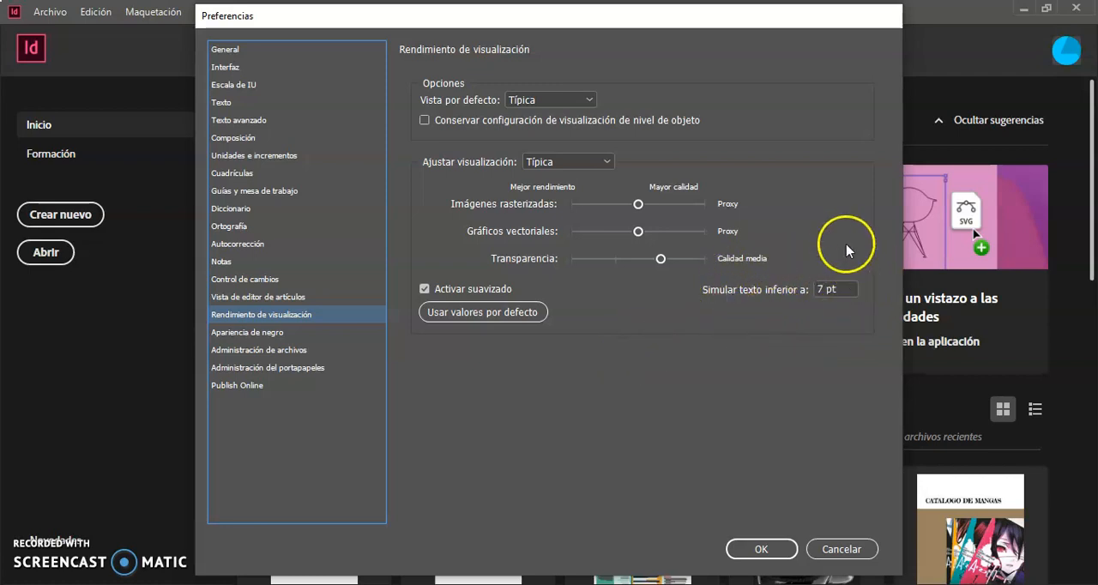
click(824, 289)
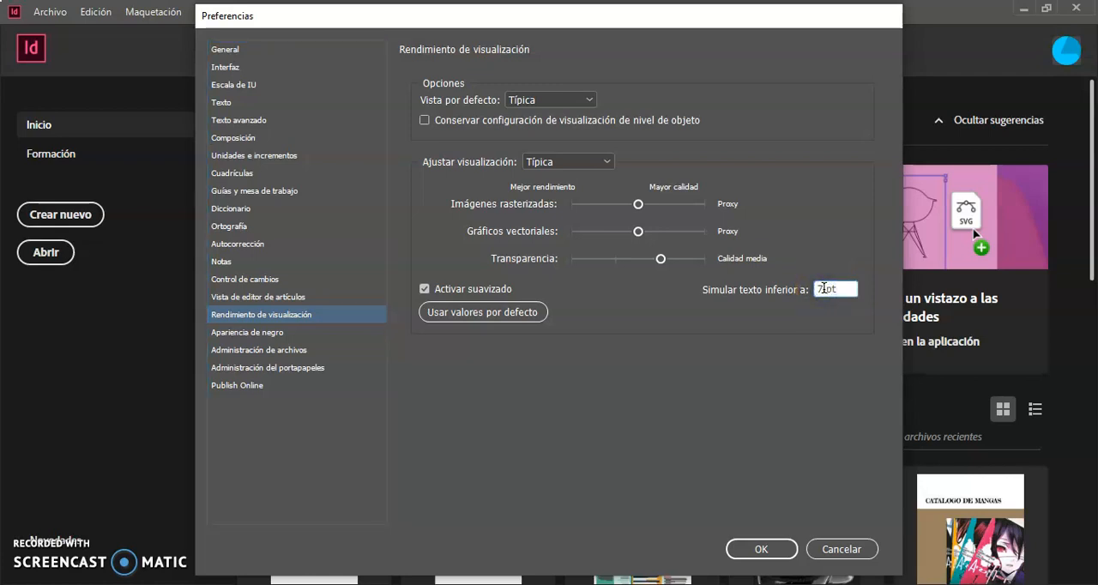
key(BackSpace)
text(2)
text(2)
click(760, 550)
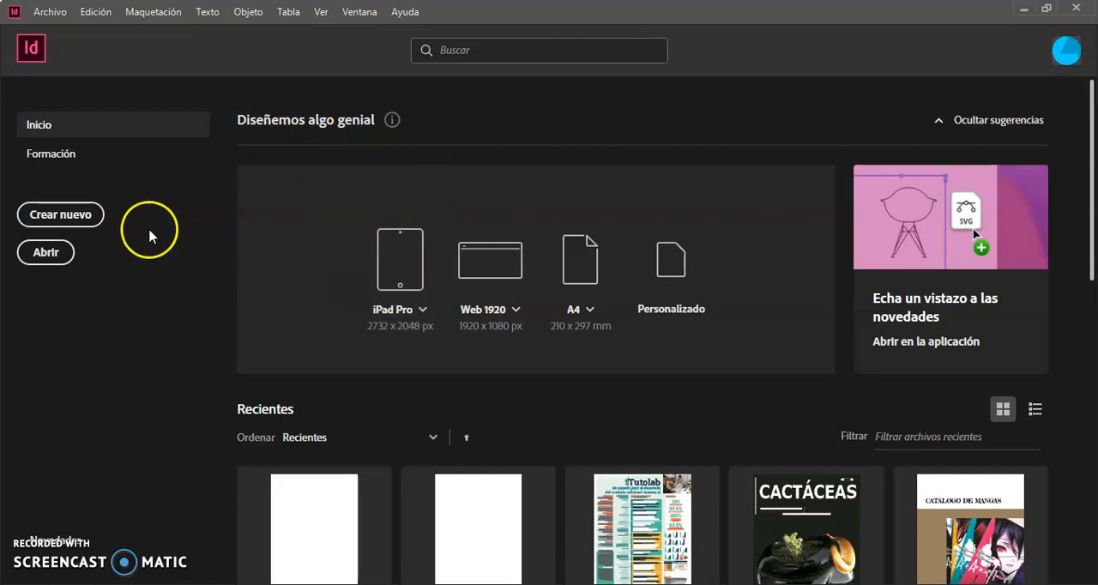
Start a new print document with a page width of 30 picas and a height of 45 picas
click(86, 216)
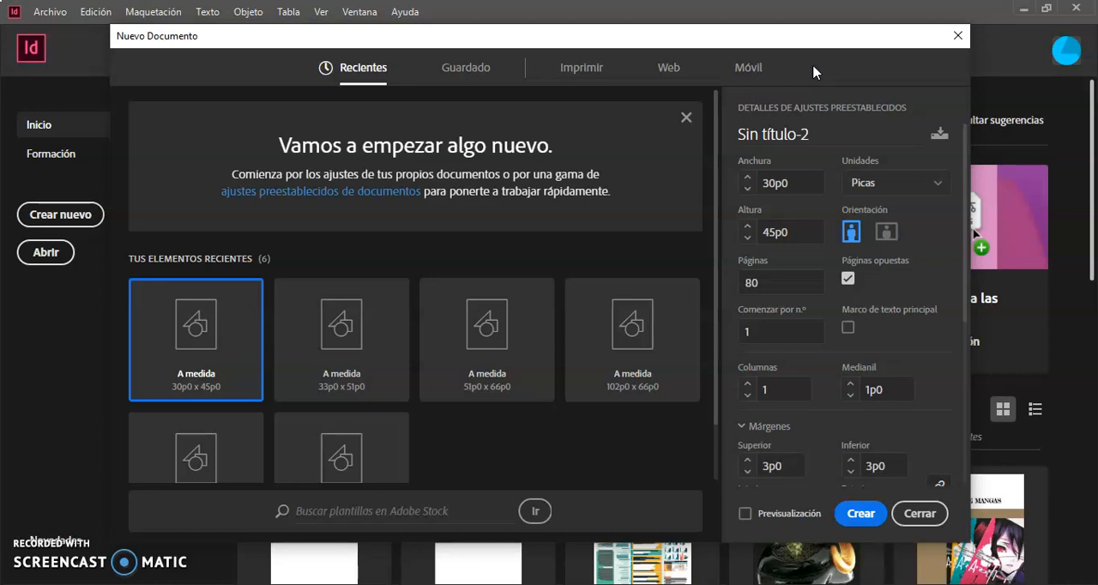
click(591, 73)
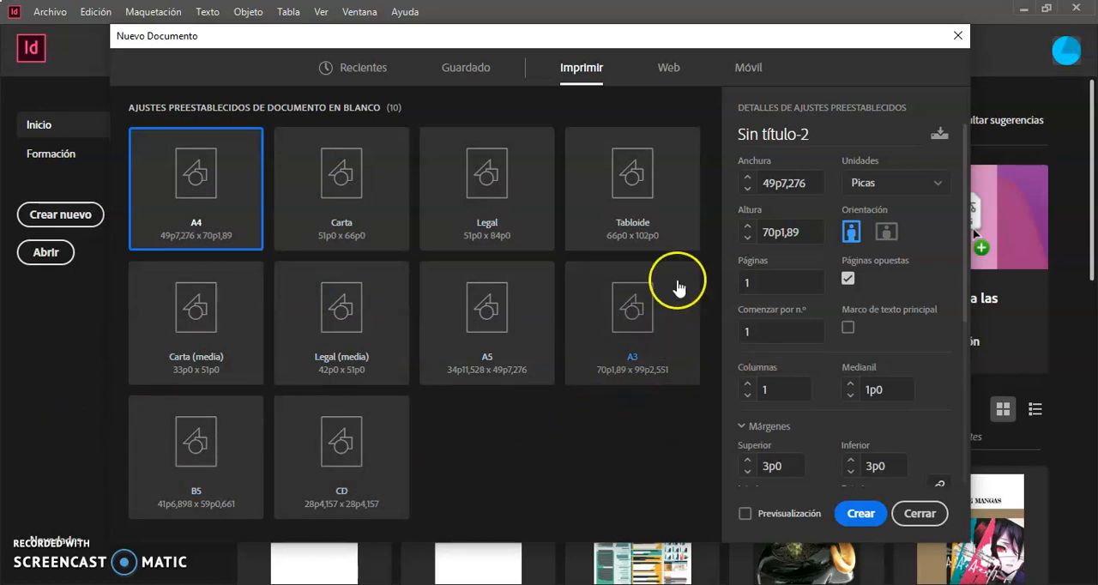
click(816, 184)
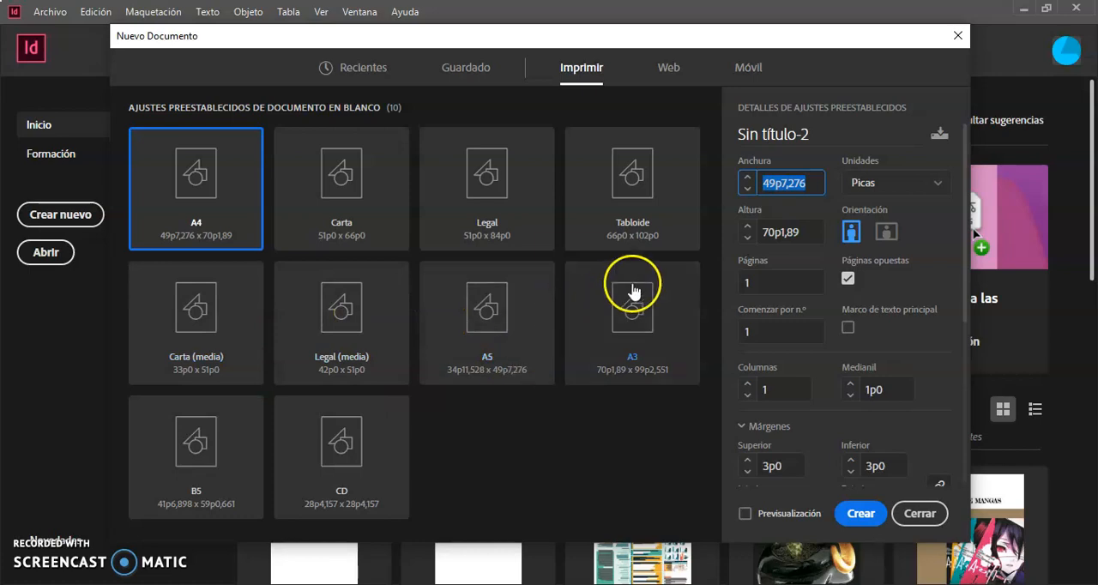
click(817, 185)
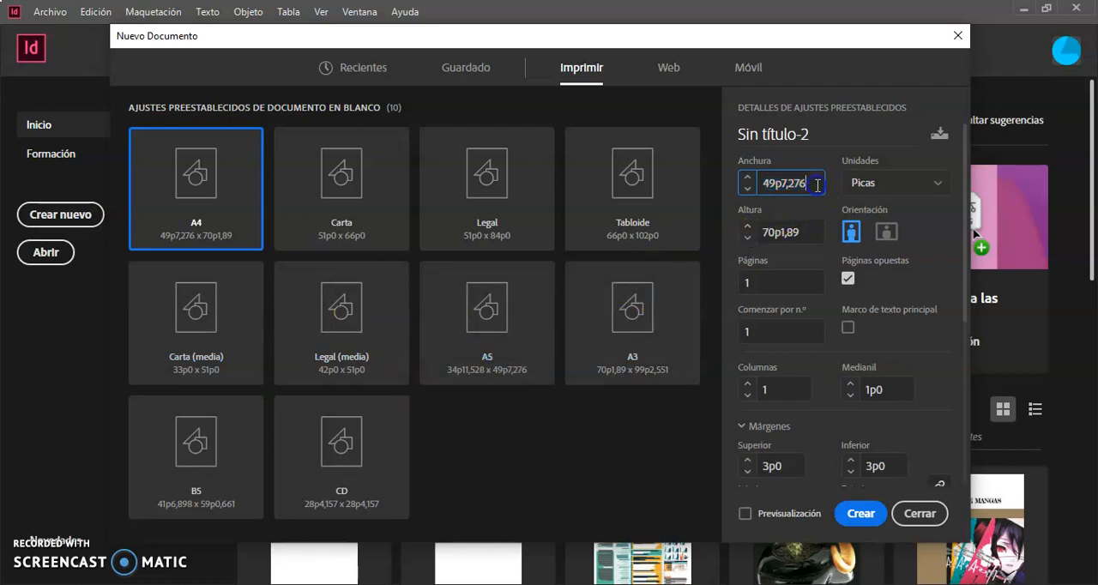
double_click(818, 184)
text(30)
click(789, 233)
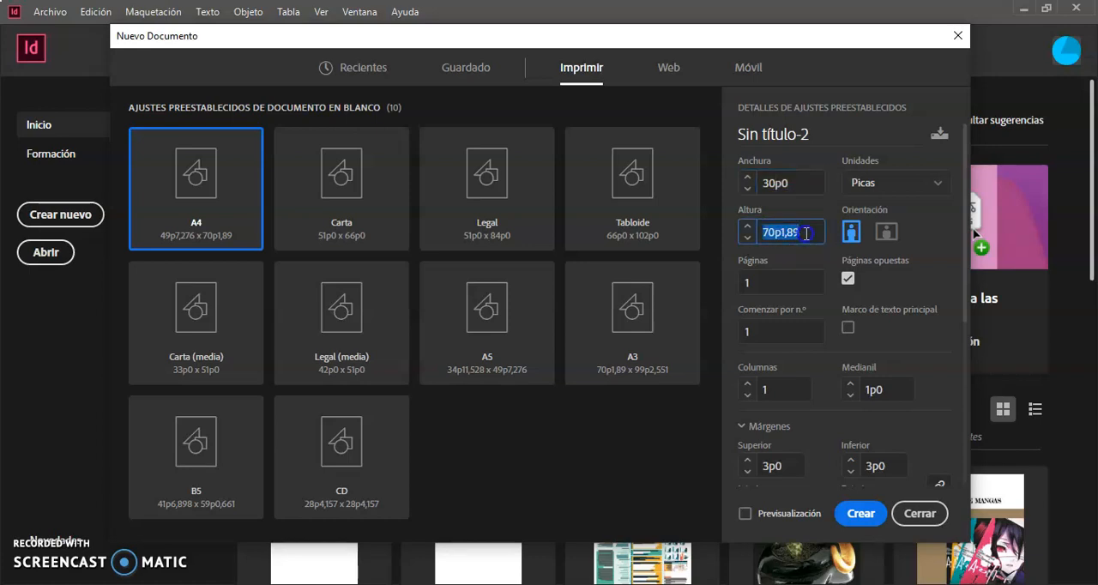
text(45)
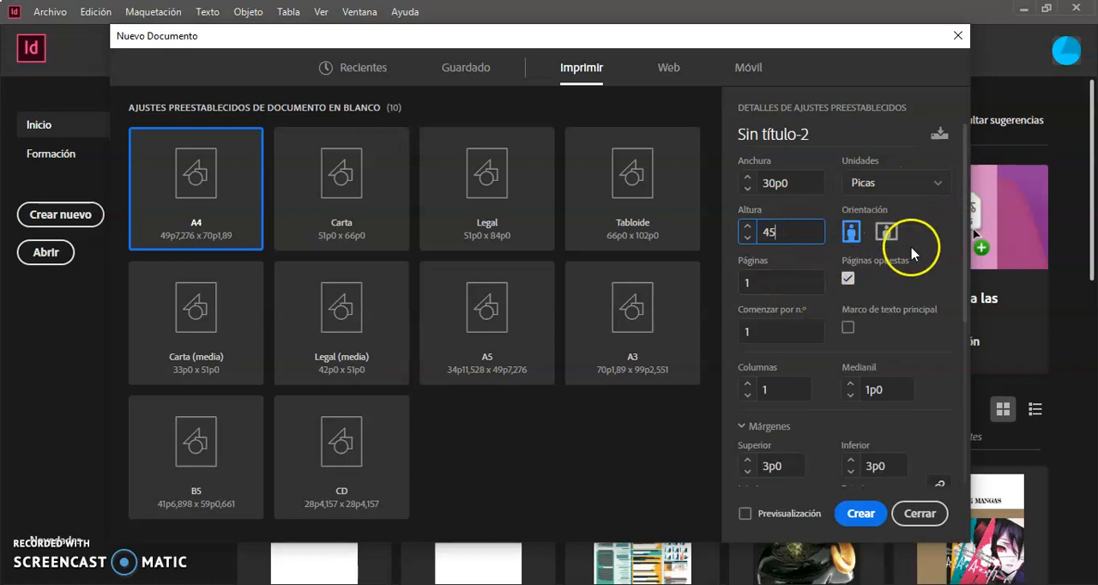
Set the new document's page count to 16, keeping facing pages enabled
click(781, 284)
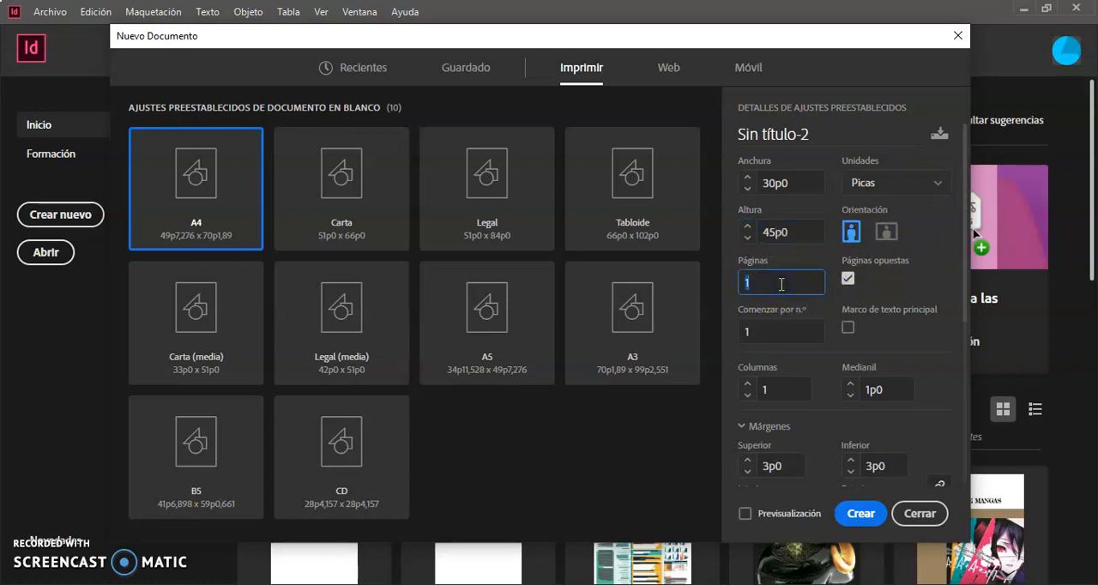
text(80)
key(BackSpace)
key(BackSpace)
text(24)
key(BackSpace)
key(BackSpace)
text(16)
click(849, 279)
click(849, 279)
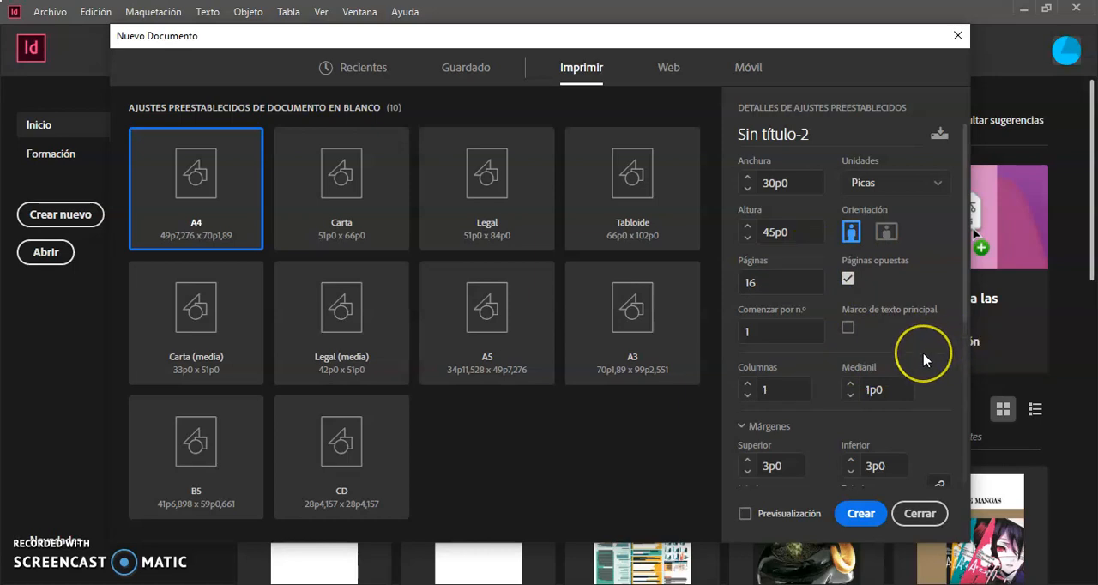
Set the bleed to 1p0 on all four sides and create the document
scroll(923, 355, down, 3)
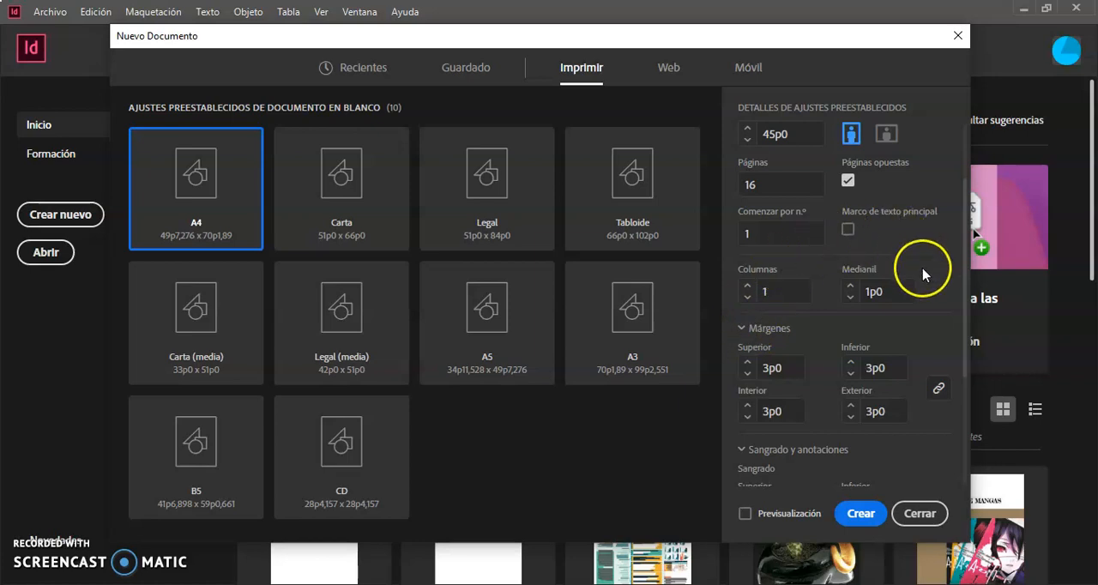
scroll(910, 335, down, 3)
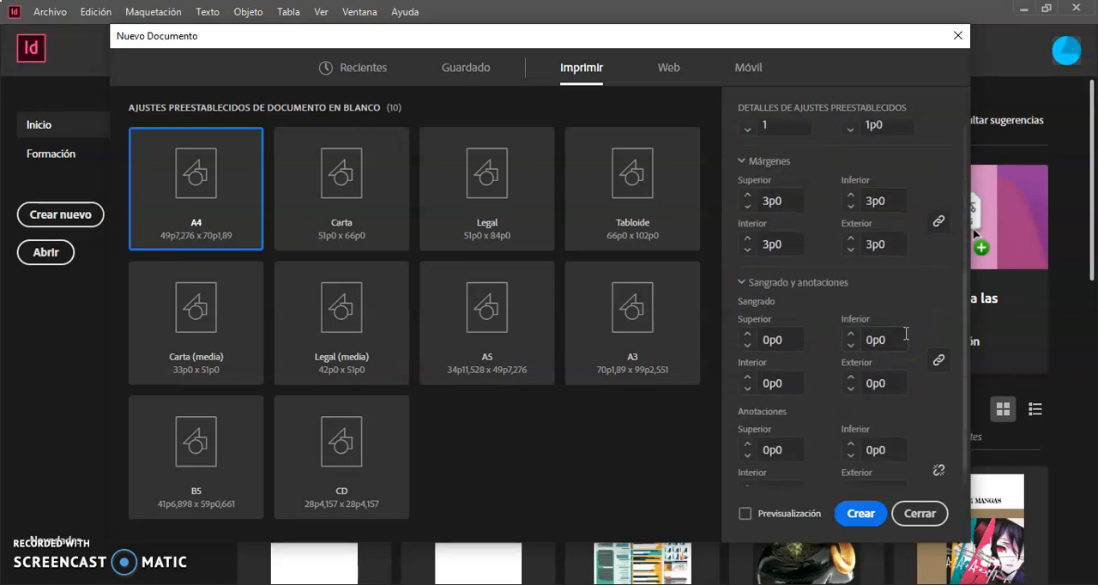
scroll(904, 334, up, 2)
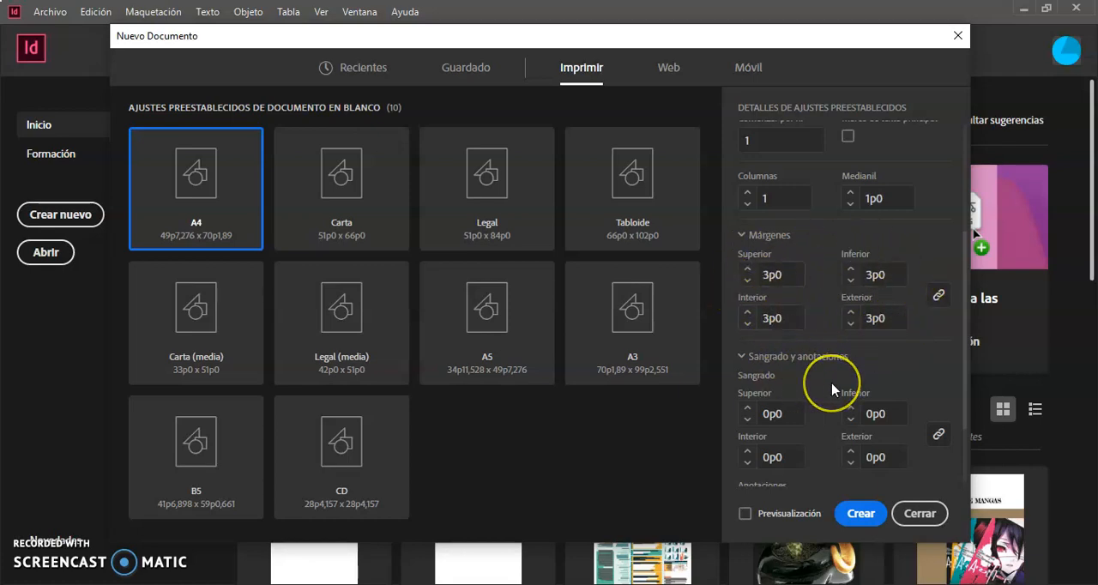
scroll(827, 387, down, 2)
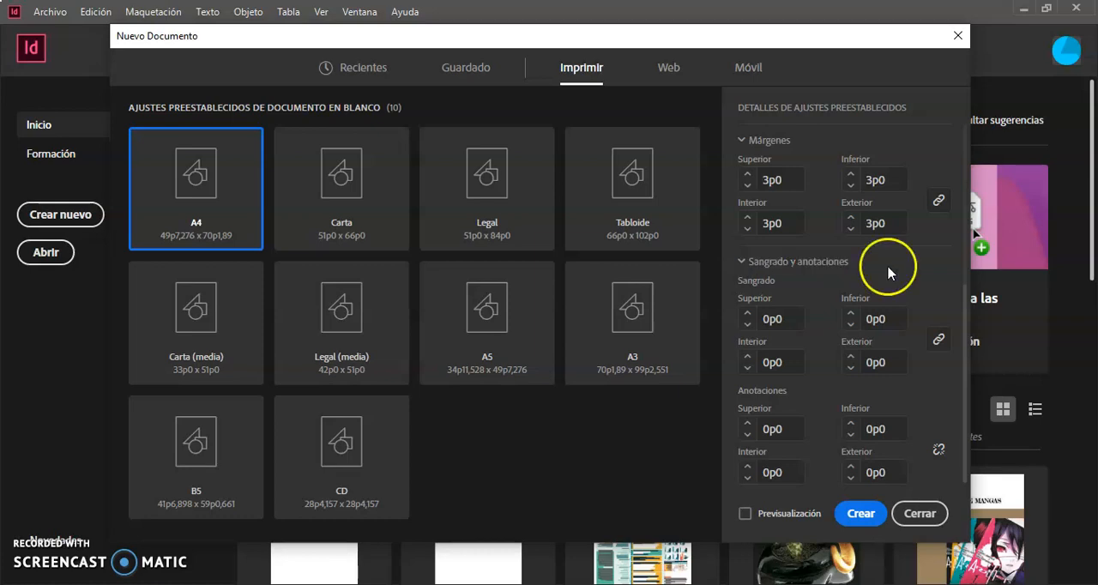
click(798, 323)
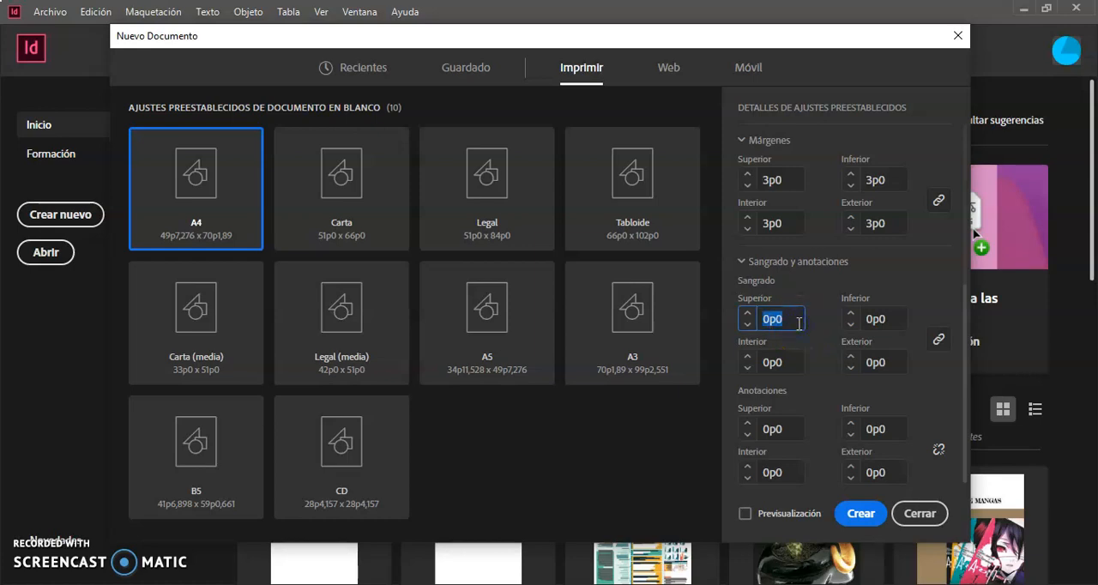
text(1)
click(874, 319)
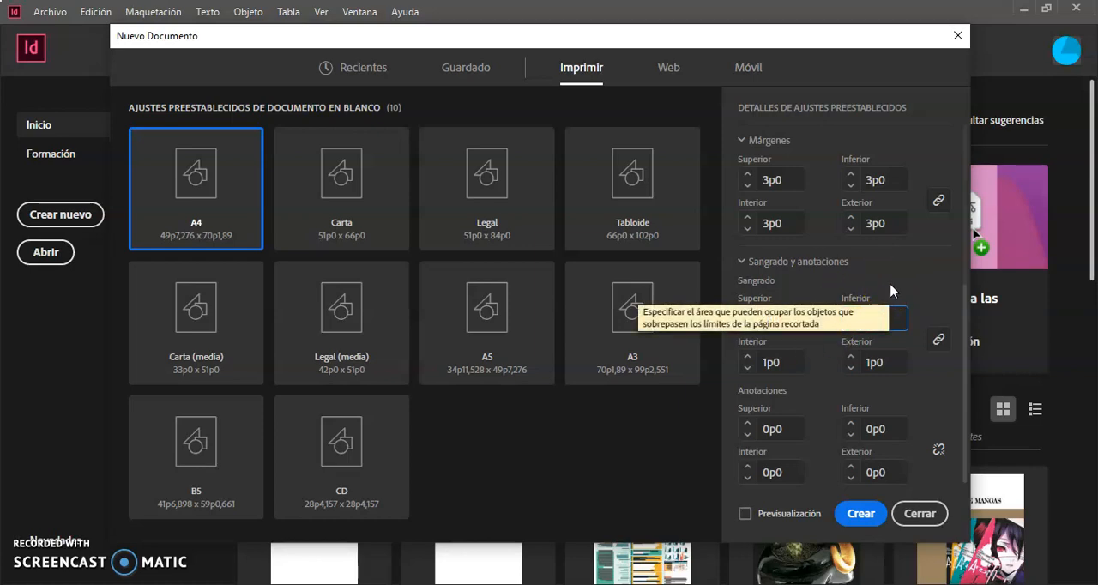
click(924, 403)
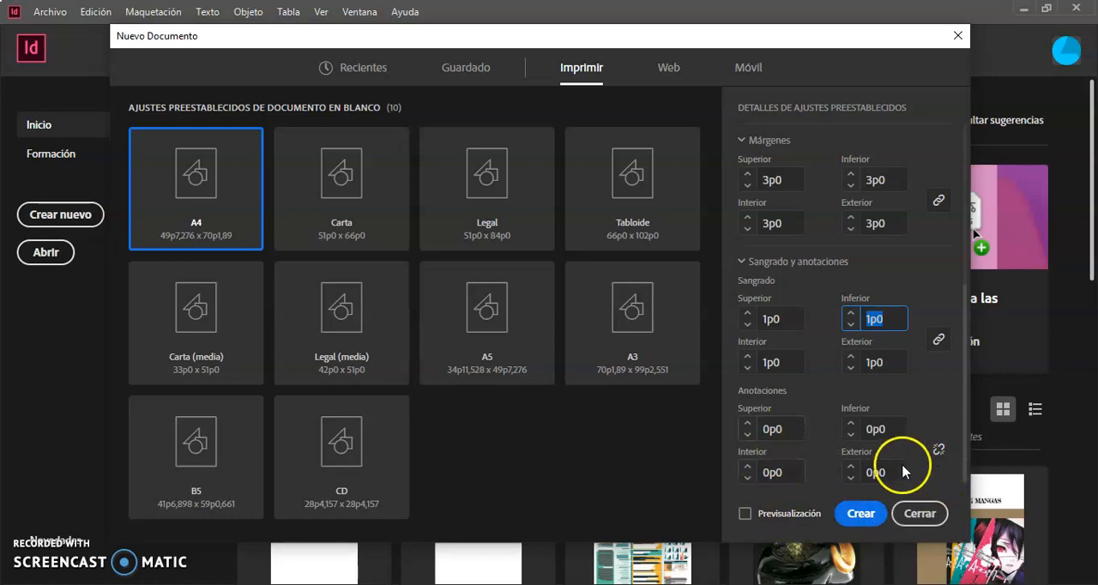
click(861, 514)
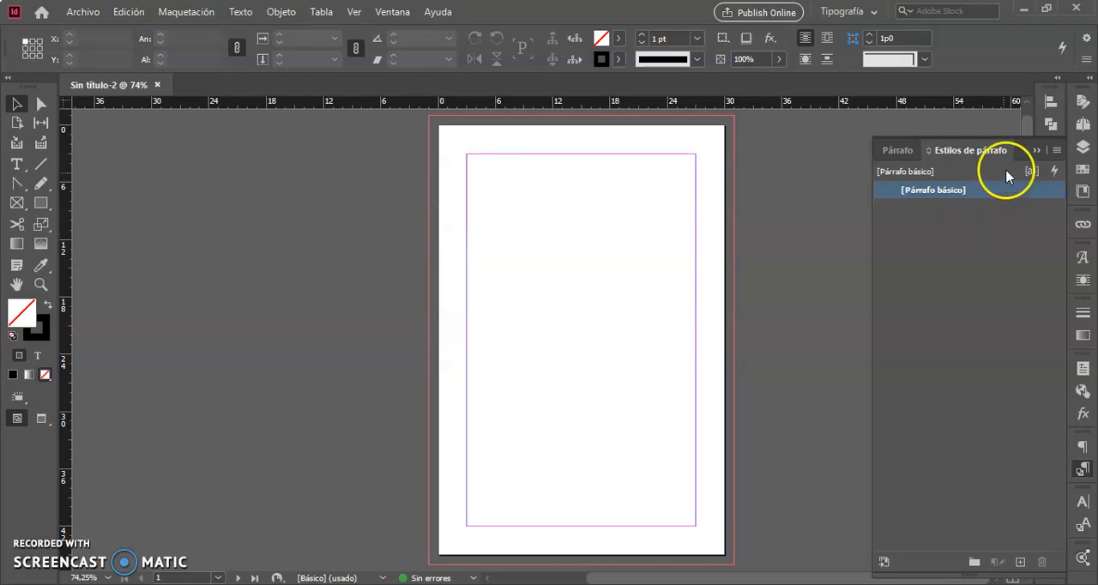
Collapse the paragraph styles panel and activate the Type tool
click(1036, 151)
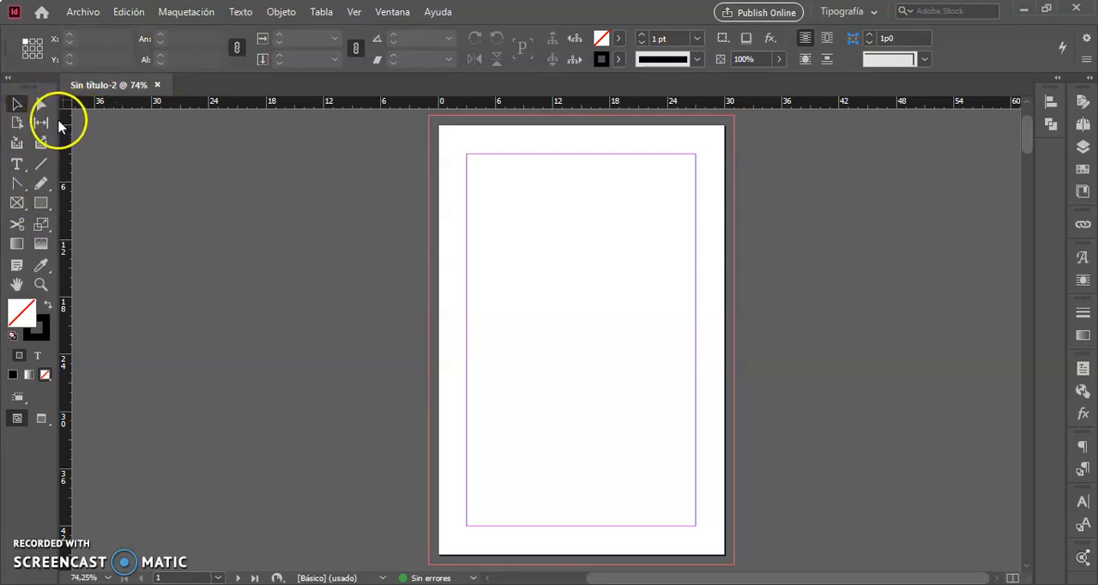
click(40, 104)
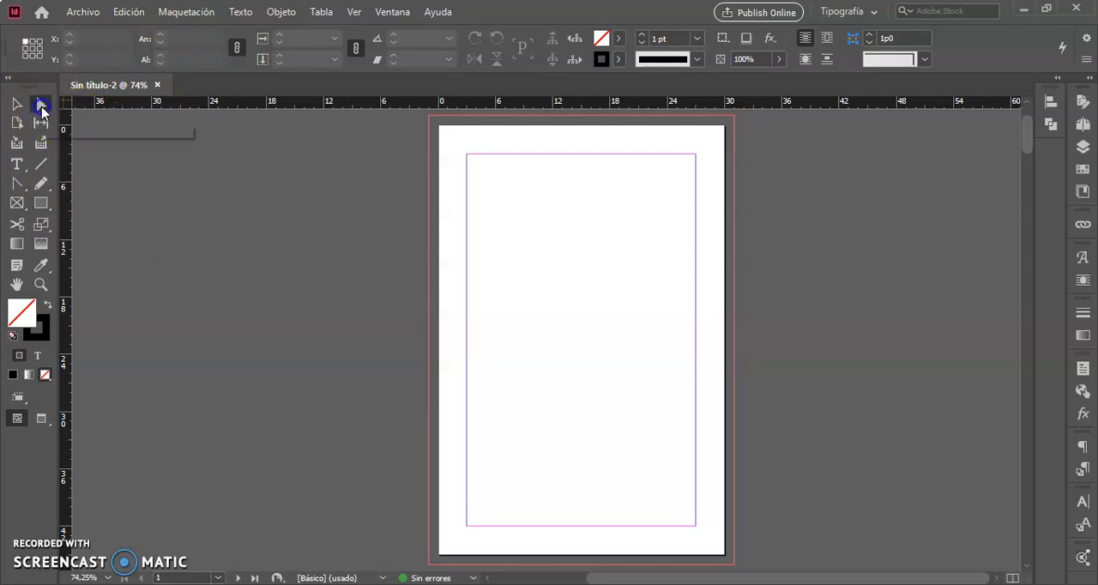
click(16, 166)
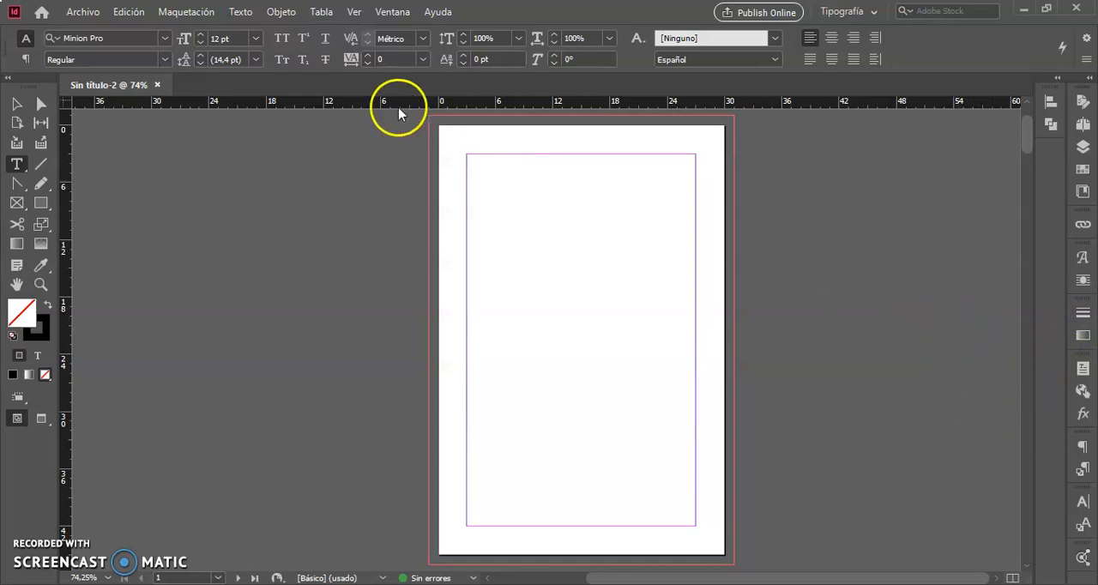
click(399, 13)
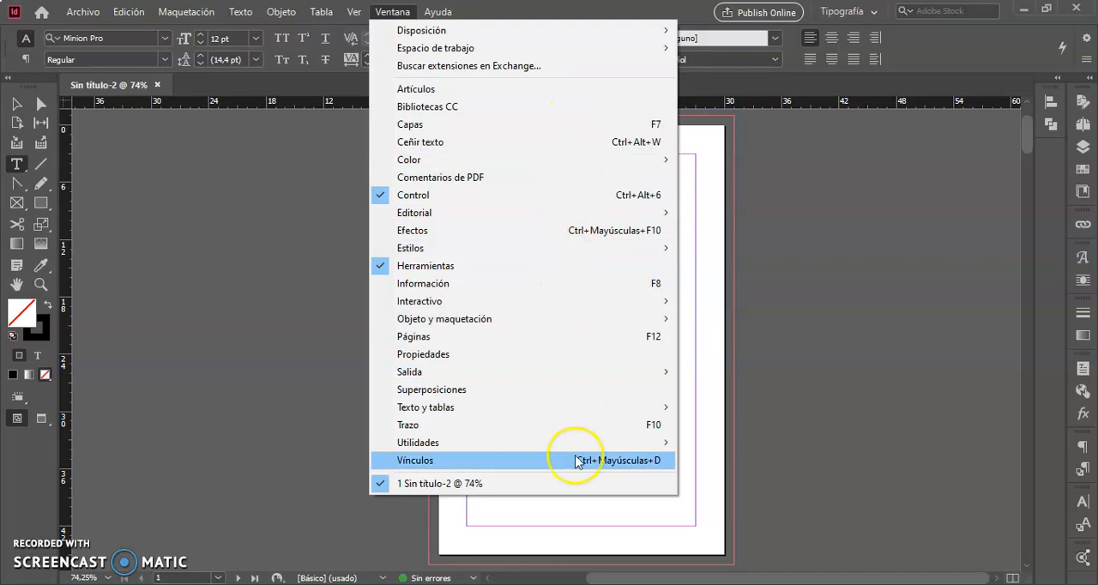
click(847, 286)
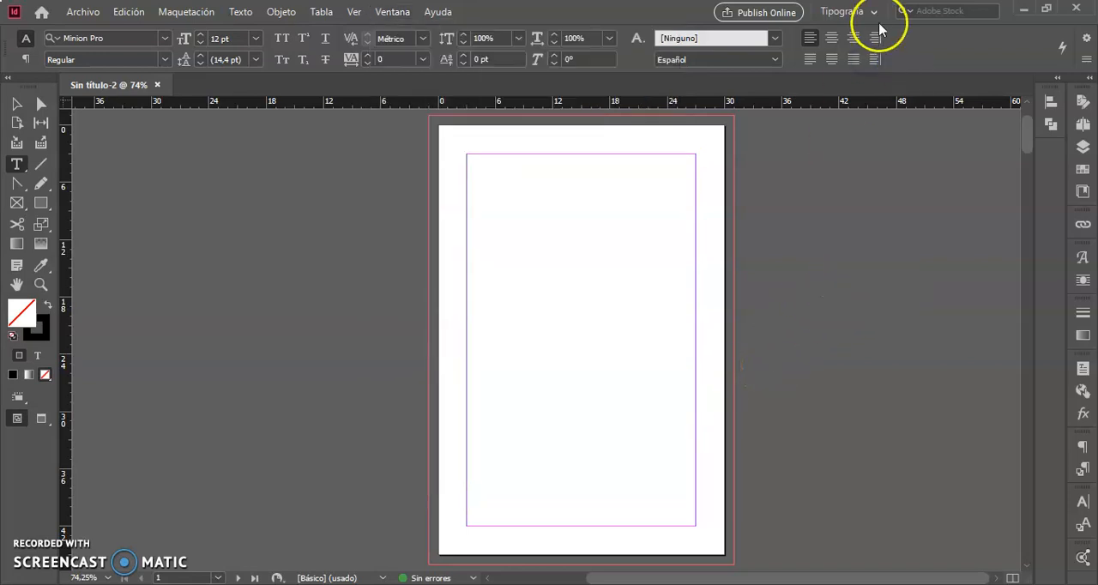
Switch the workspace to Aspectos esenciales and collapse the expanded layers panel
click(874, 12)
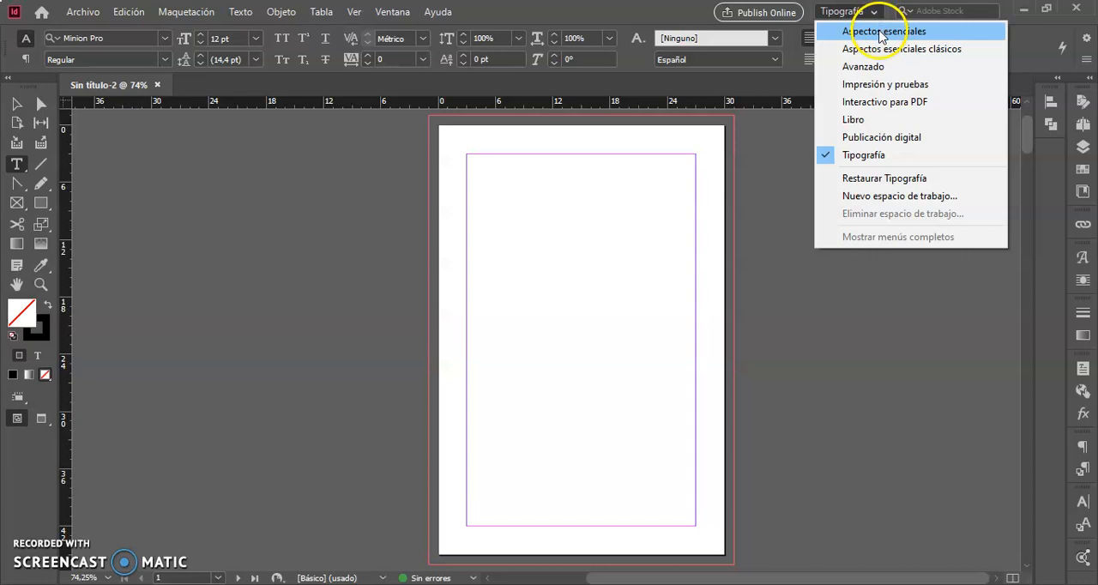
click(879, 31)
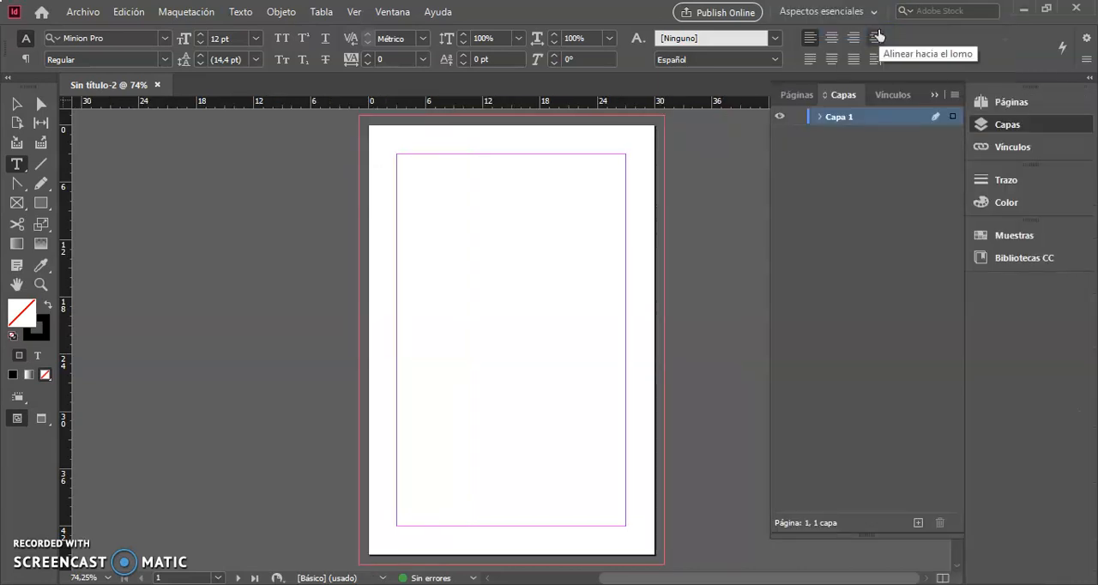
click(935, 95)
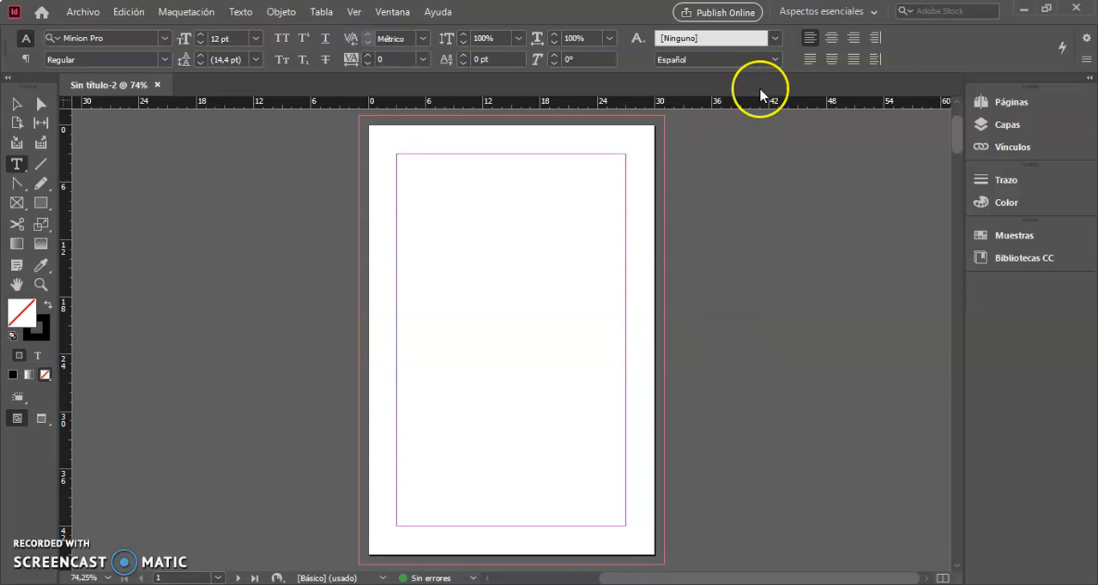
Switch the workspace back to Tipografía
click(875, 12)
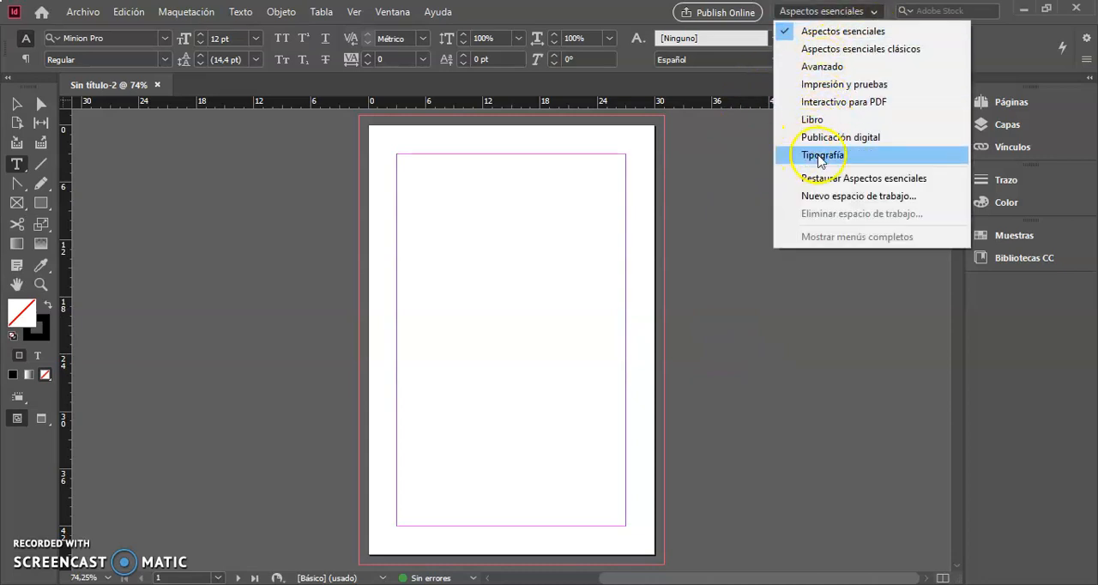
click(820, 156)
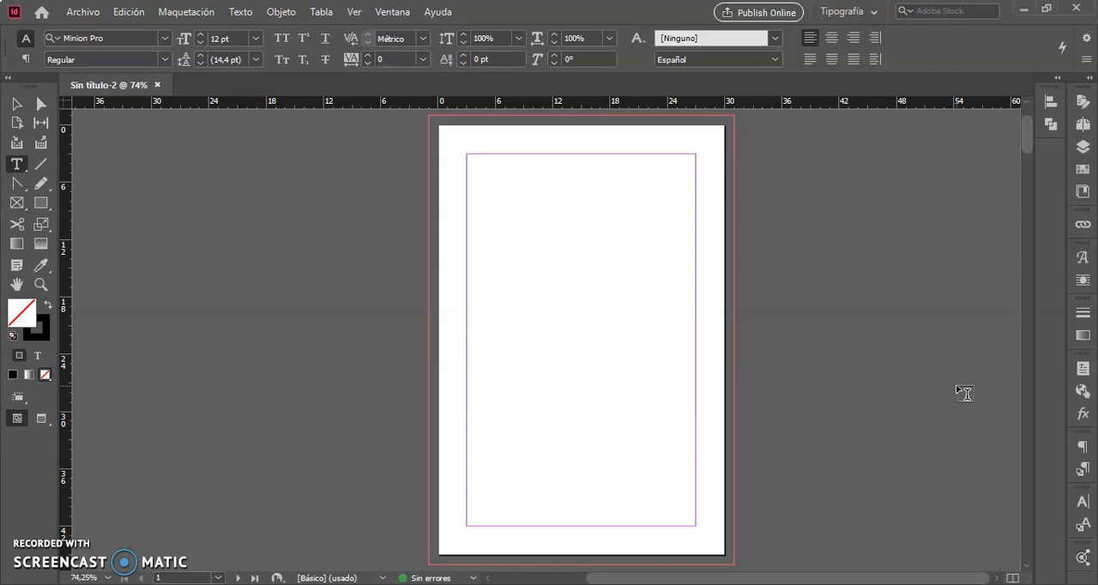
click(874, 12)
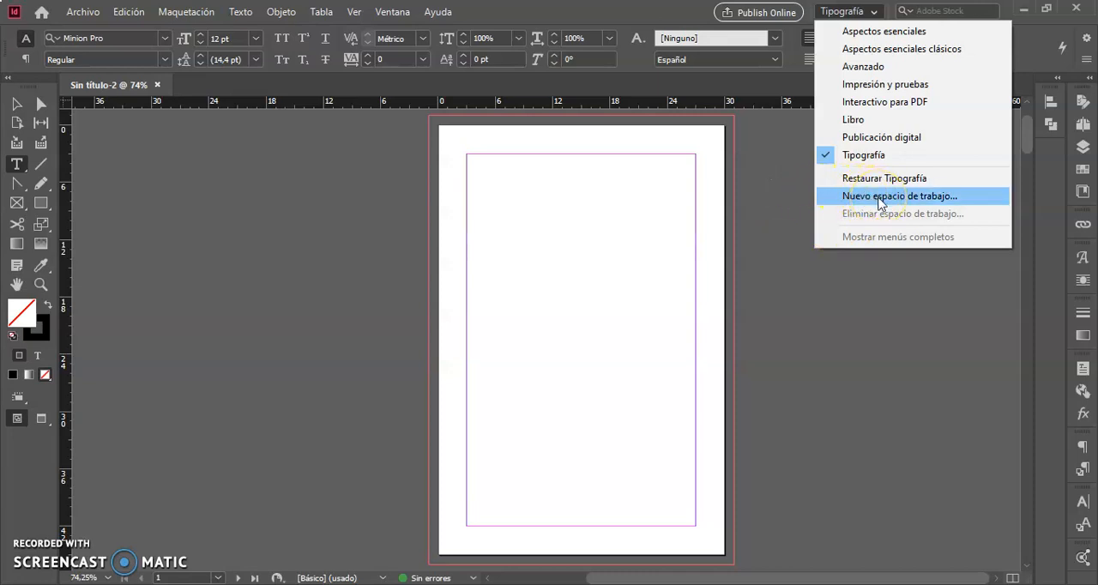
click(865, 378)
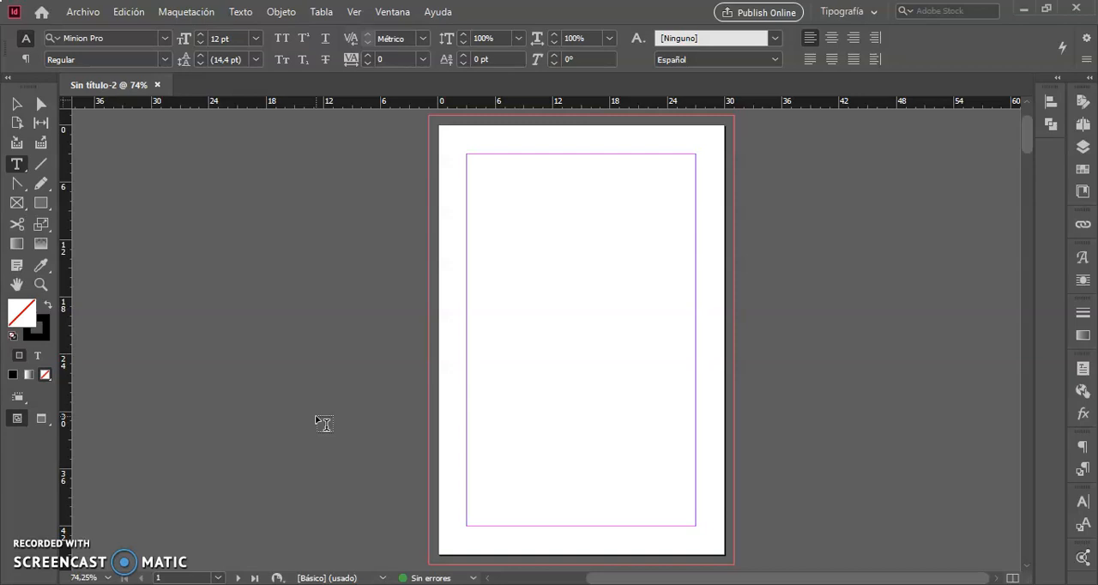
click(325, 406)
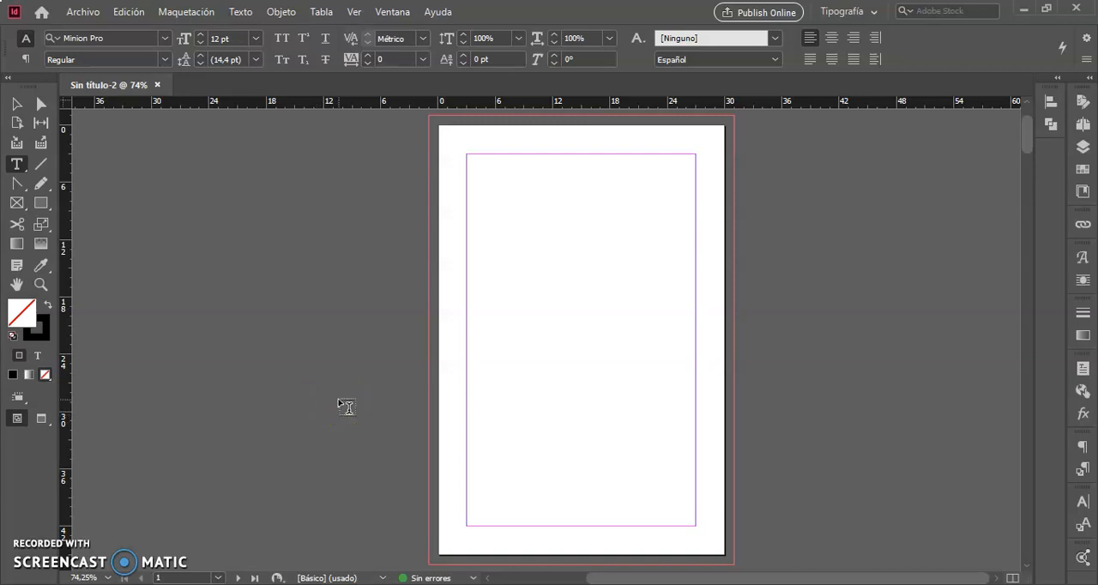